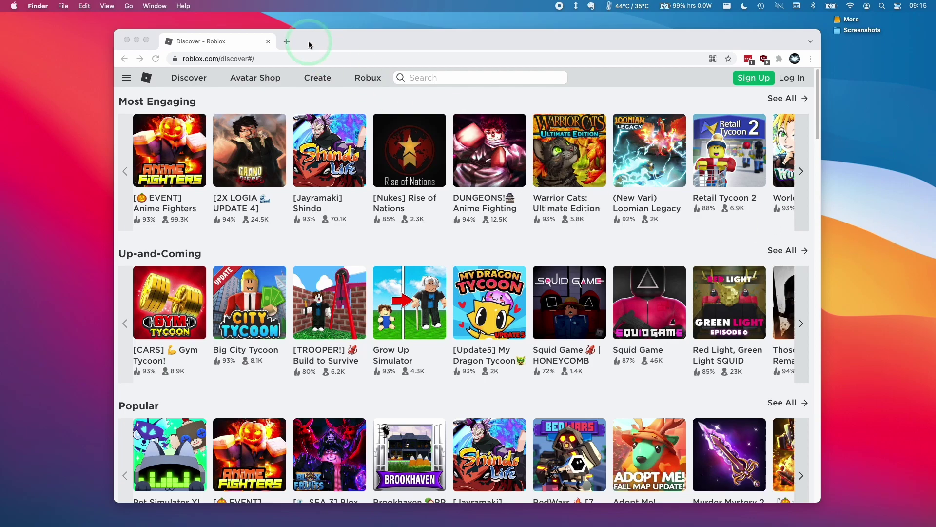
- Sign in to the existing Roblox account through the website's login form
left_click(221, 58)
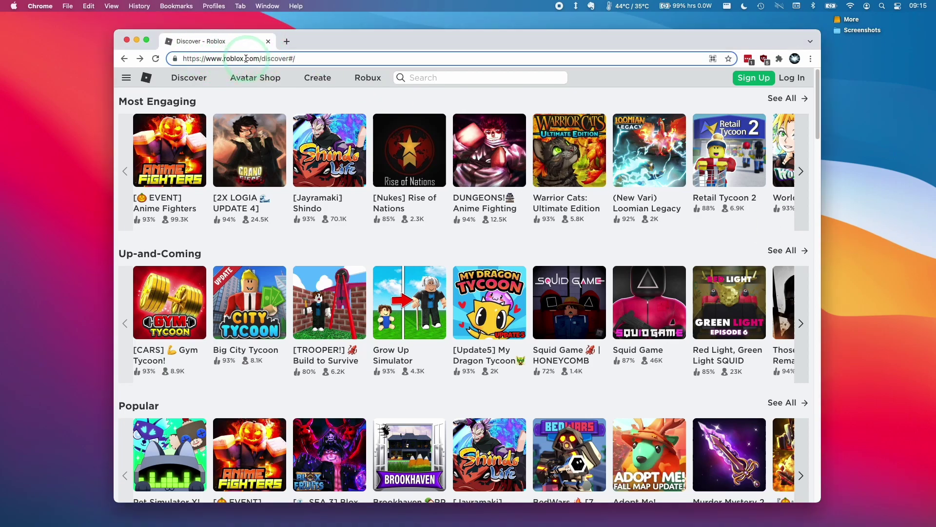
left_click(593, 93)
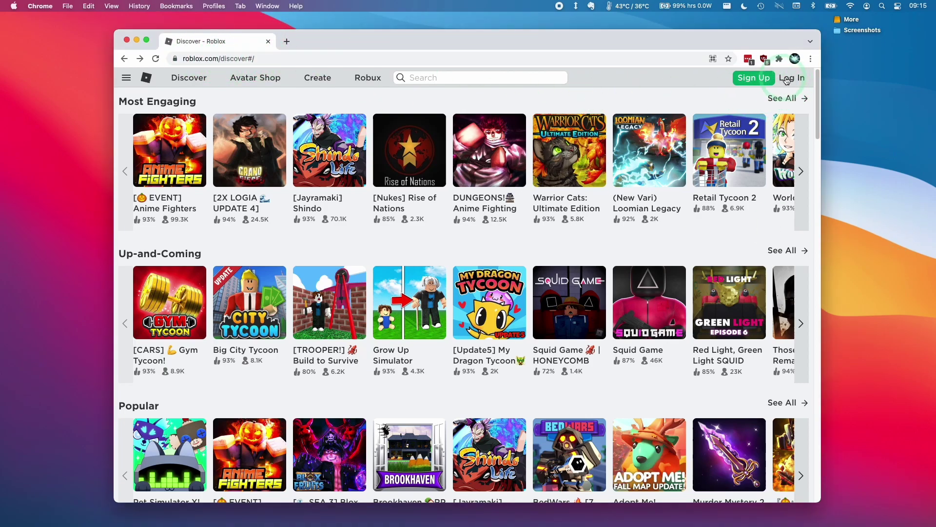
left_click(755, 79)
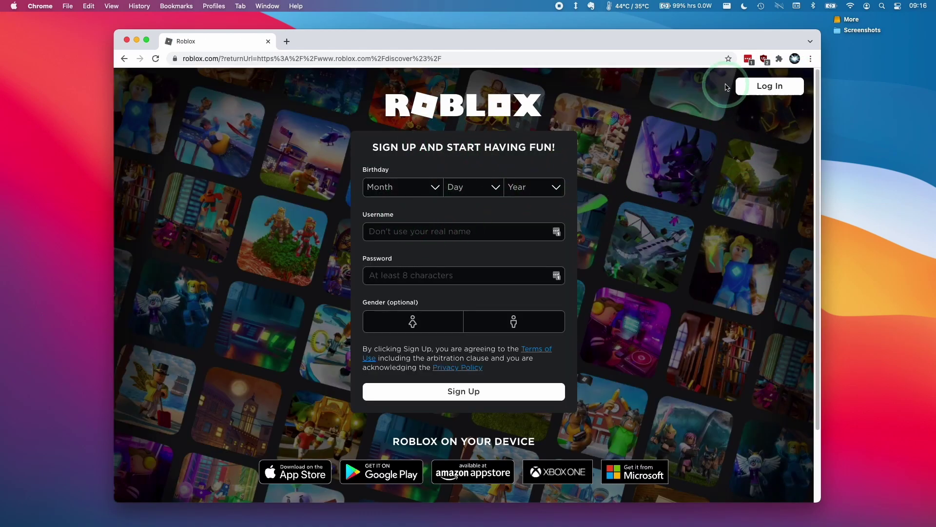
left_click(772, 85)
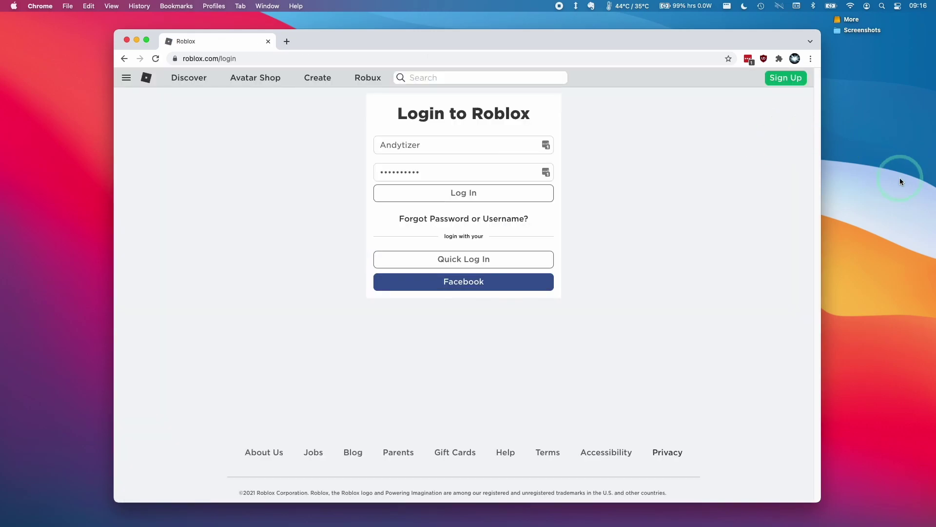
left_click(526, 194)
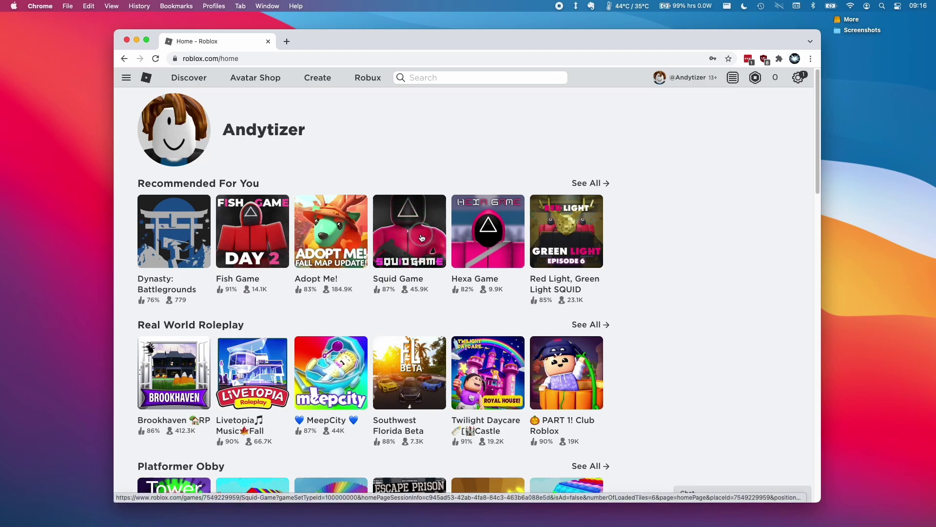
- Open the Squid Game page, press Play, and download the Roblox installer
left_click(414, 202)
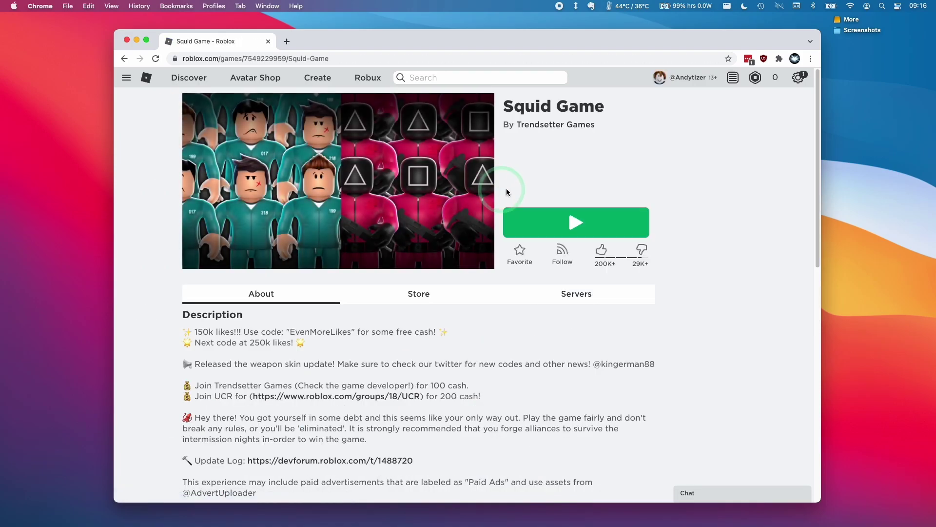
left_click(576, 227)
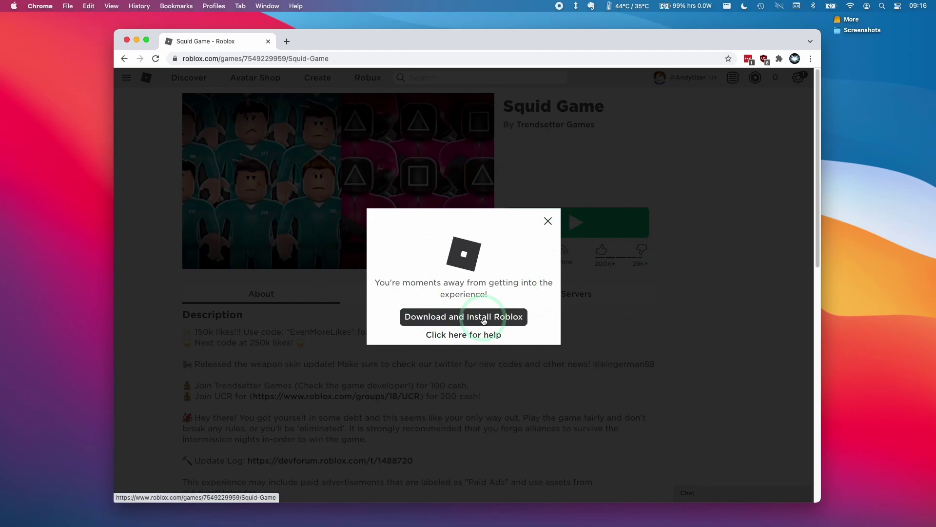
left_click(482, 320)
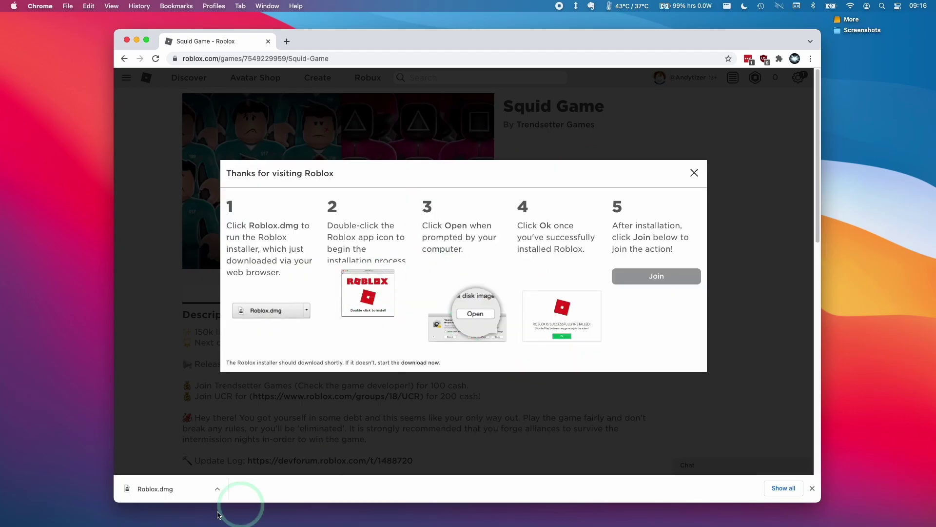
- Locate Roblox.dmg in the Downloads folder and mount the disk image
left_click(163, 490)
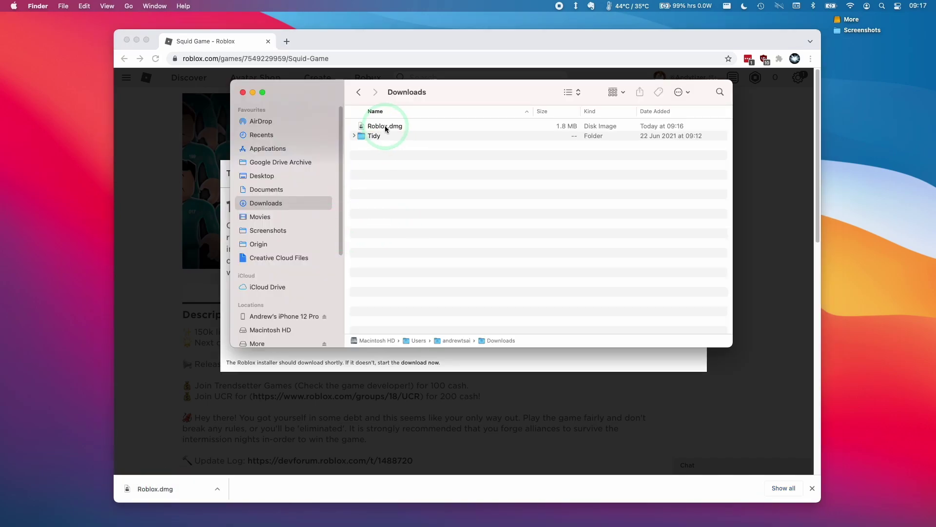
mouse_move(93, 510)
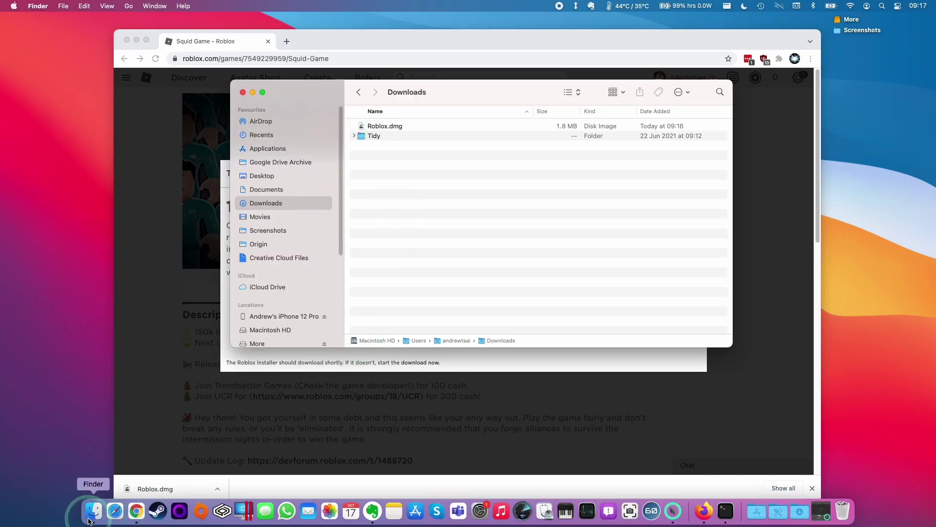
left_click(131, 6)
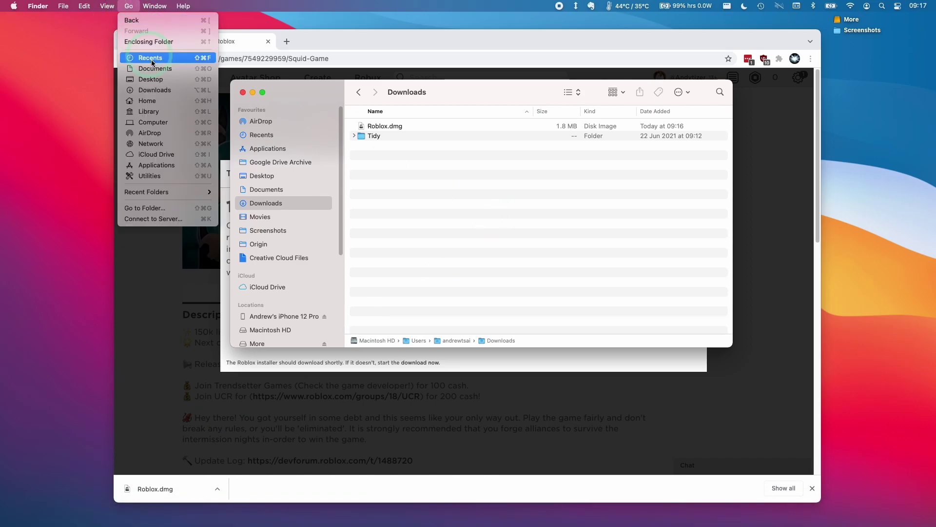
left_click(408, 120)
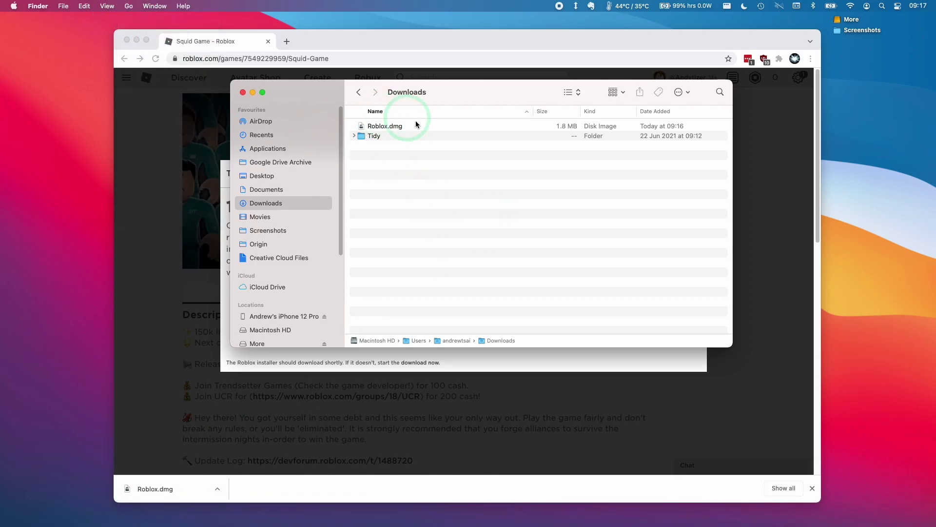
left_click(381, 127)
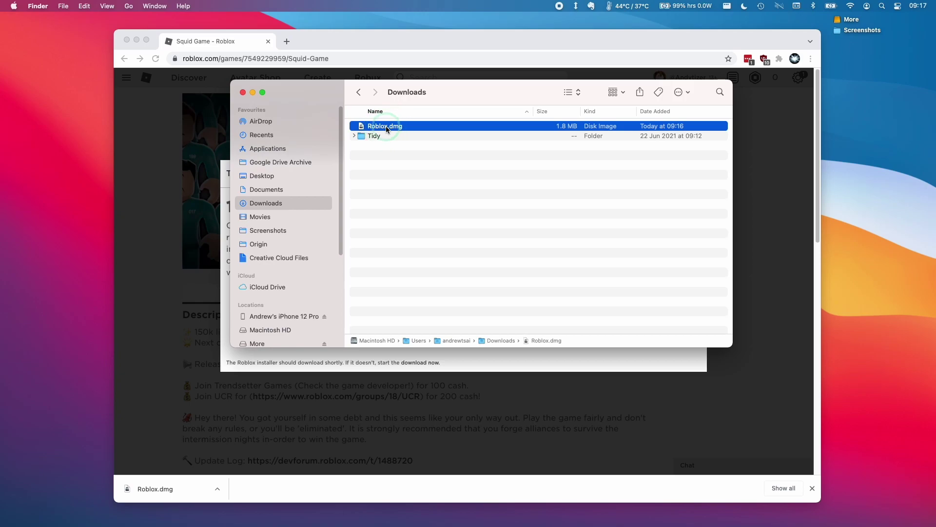
double_click(386, 126)
- Run the Roblox installer app, allow it to open, and confirm the successful installation
left_click(285, 129)
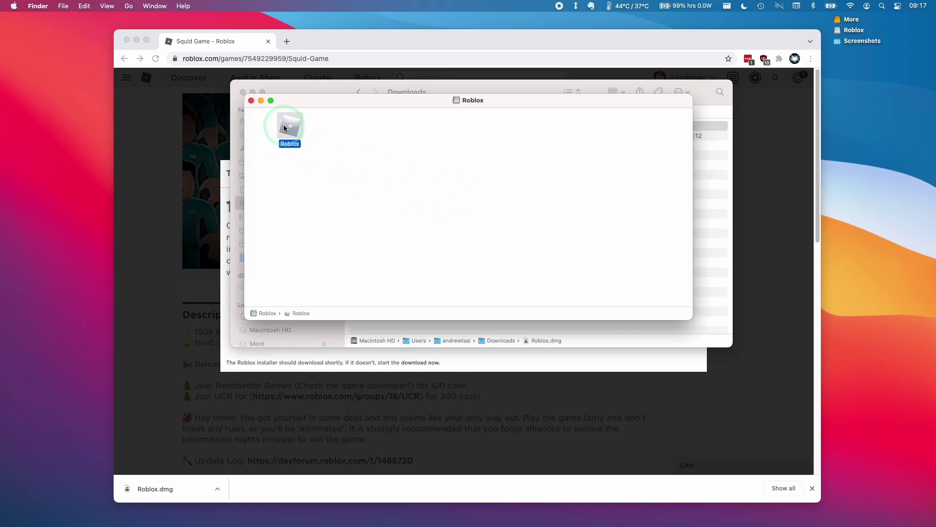
double_click(296, 128)
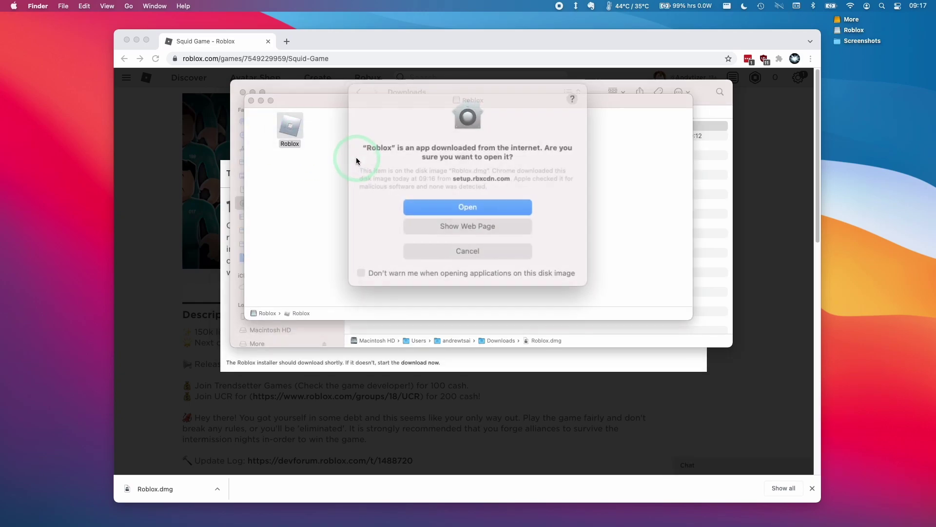
left_click(446, 207)
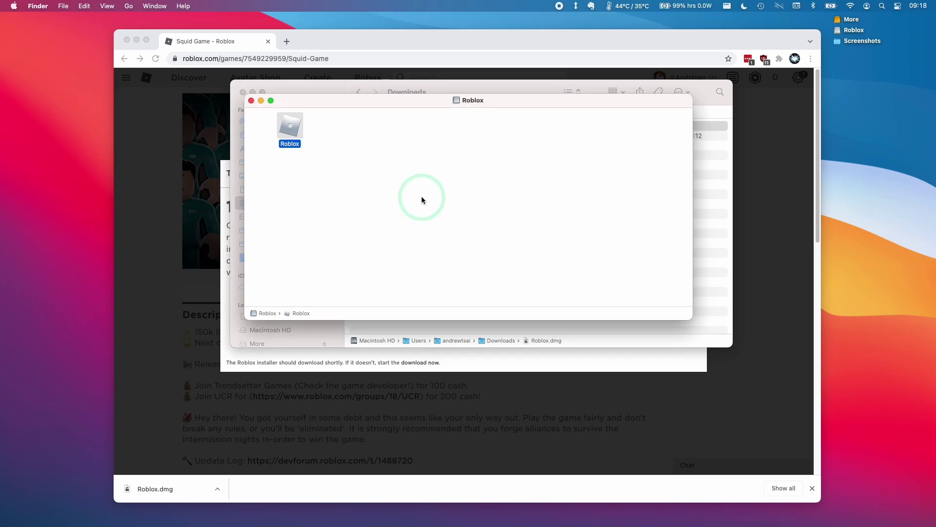
left_click(477, 336)
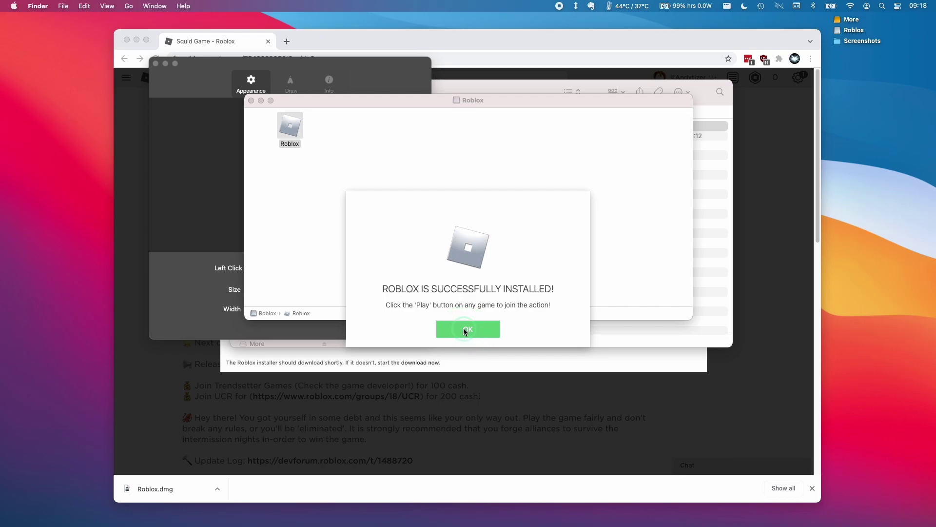
left_click(694, 176)
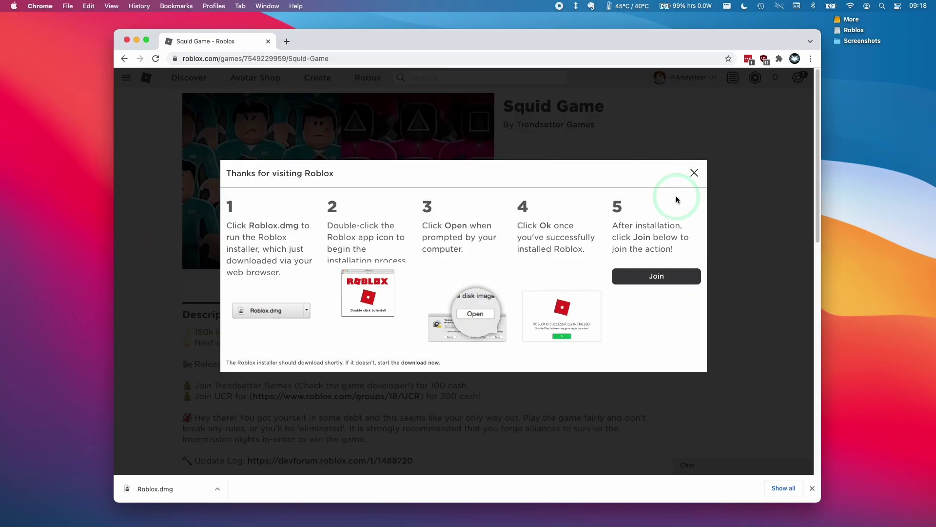
- Dismiss the install guide and launch Squid Game in the Roblox player, always allowing roblox.com
left_click(694, 175)
left_click(812, 488)
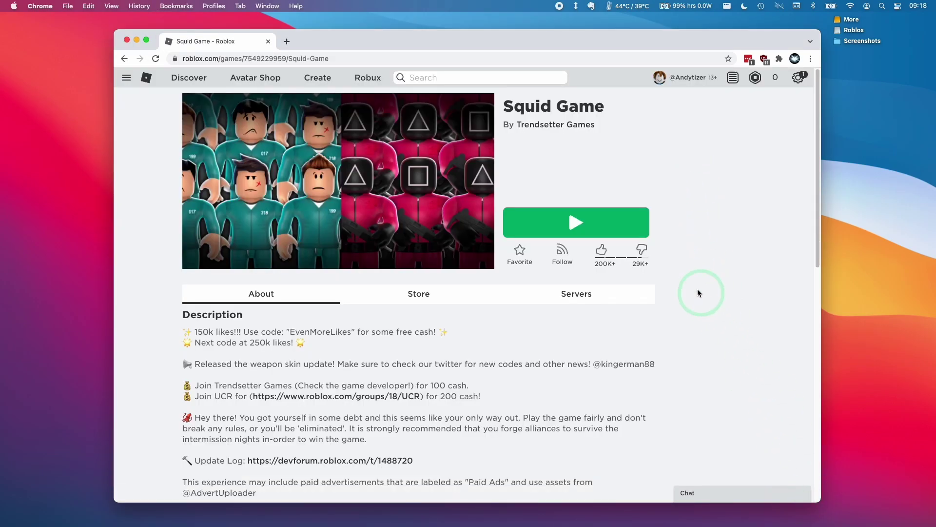
left_click(566, 223)
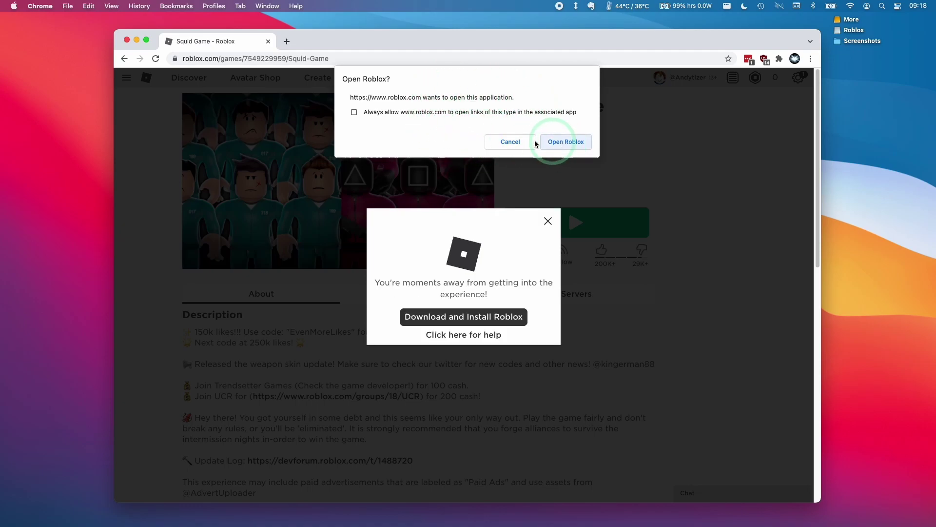
left_click(355, 112)
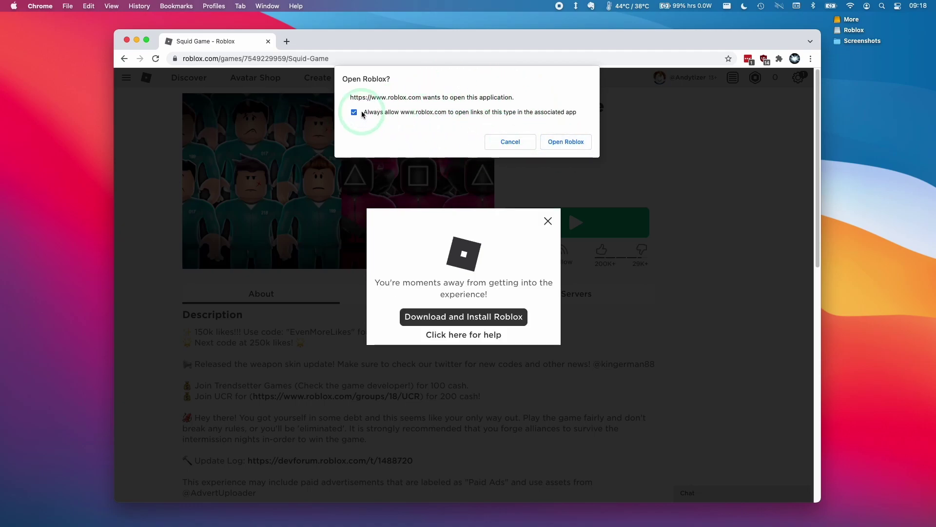
left_click(577, 146)
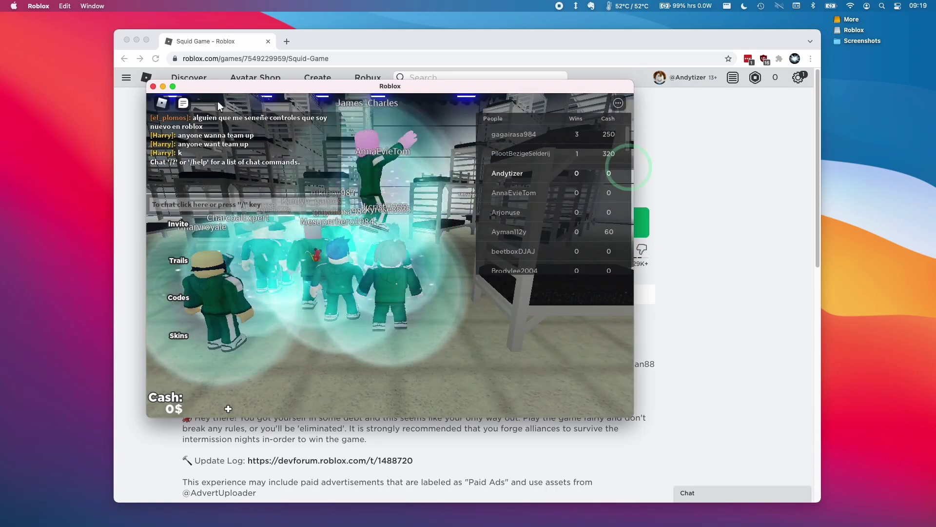
- Close the Chrome window and reposition the Roblox game window
left_click(126, 40)
left_click_drag(247, 93, 184, 78)
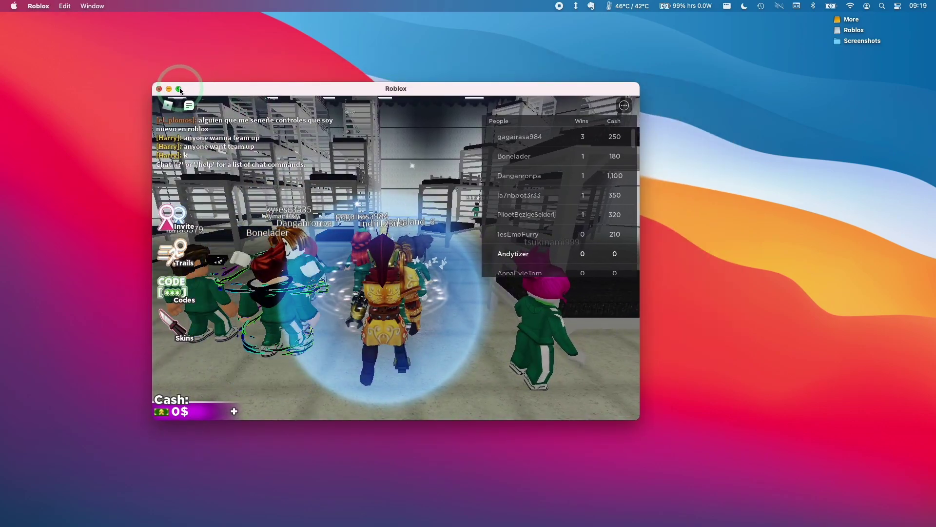
left_click(178, 90)
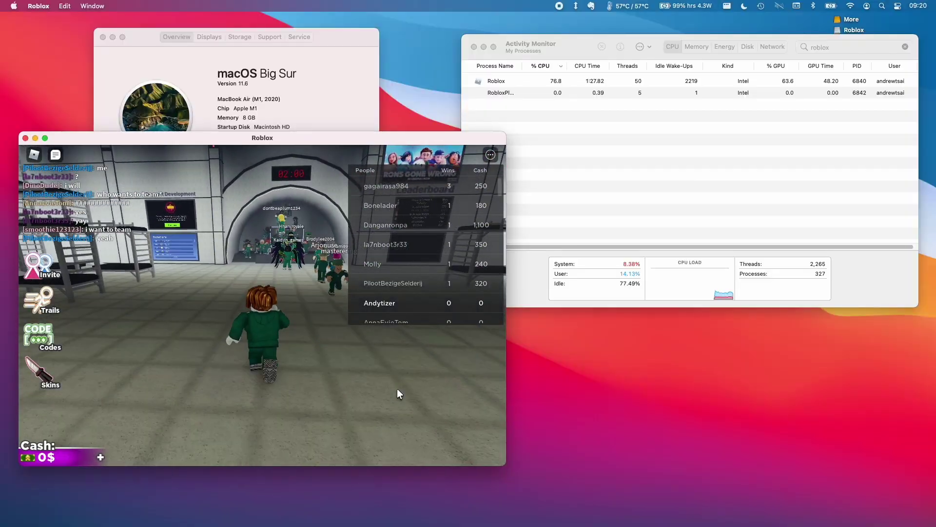
- Walk the avatar forward with W toward the Leaderboard wall
key("w")
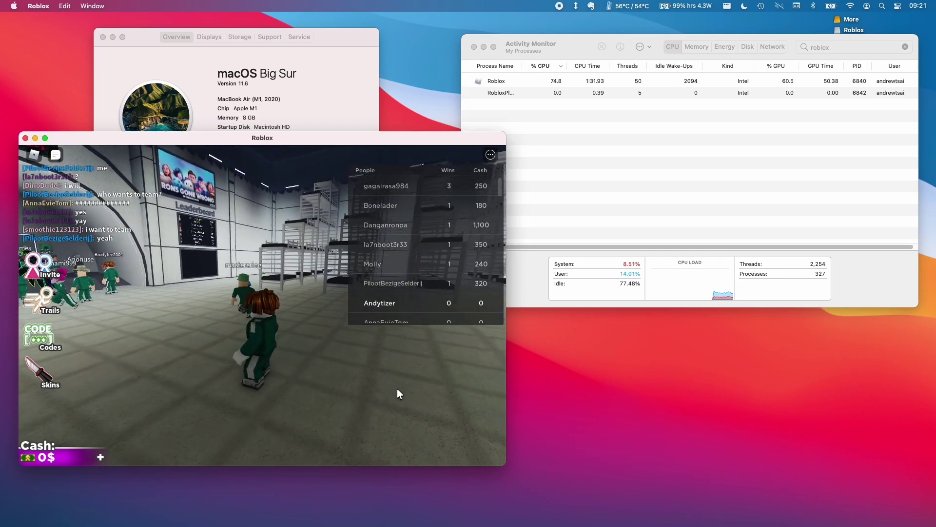